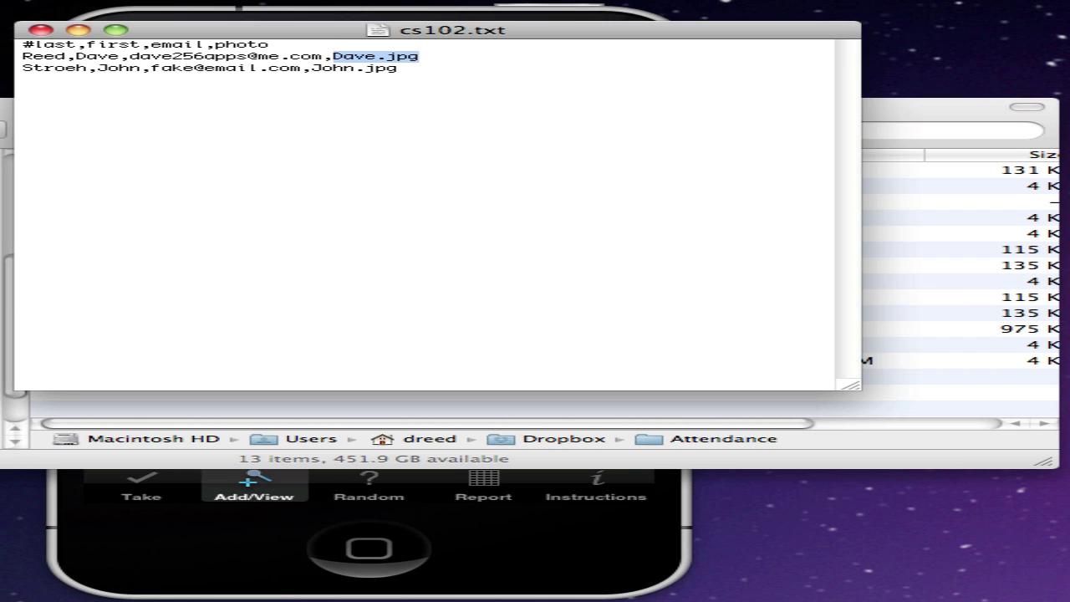
- Highlight the first student's photo file name in cs102.txt and bring the Finder Attendance folder forward
{"action": "left_click", "coordinate": [721, 196]}
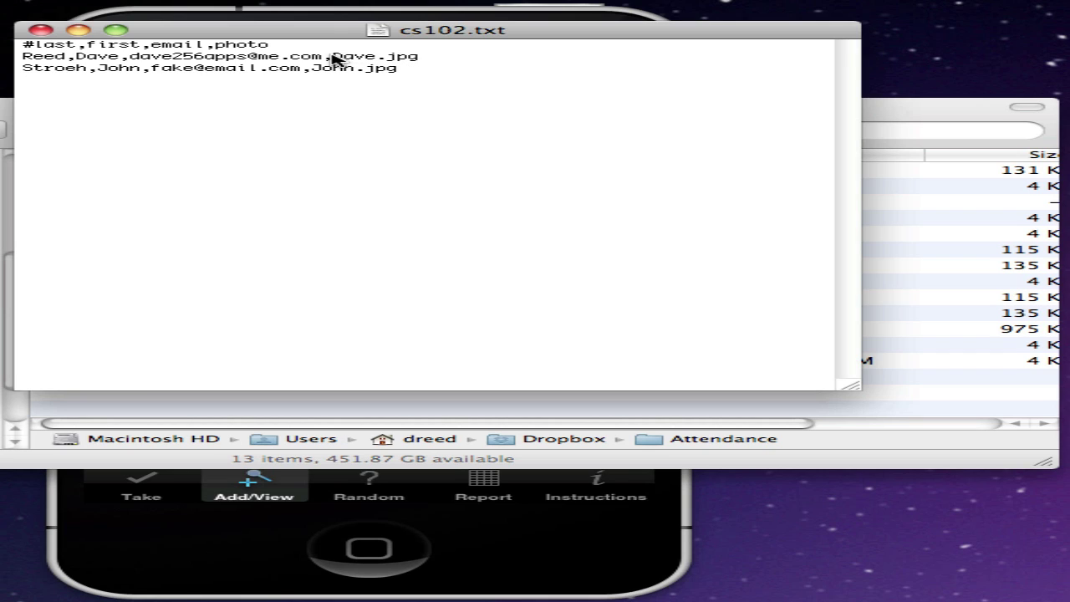
{"action": "left_click_drag", "start_coordinate": [333, 56], "coordinate": [420, 56]}
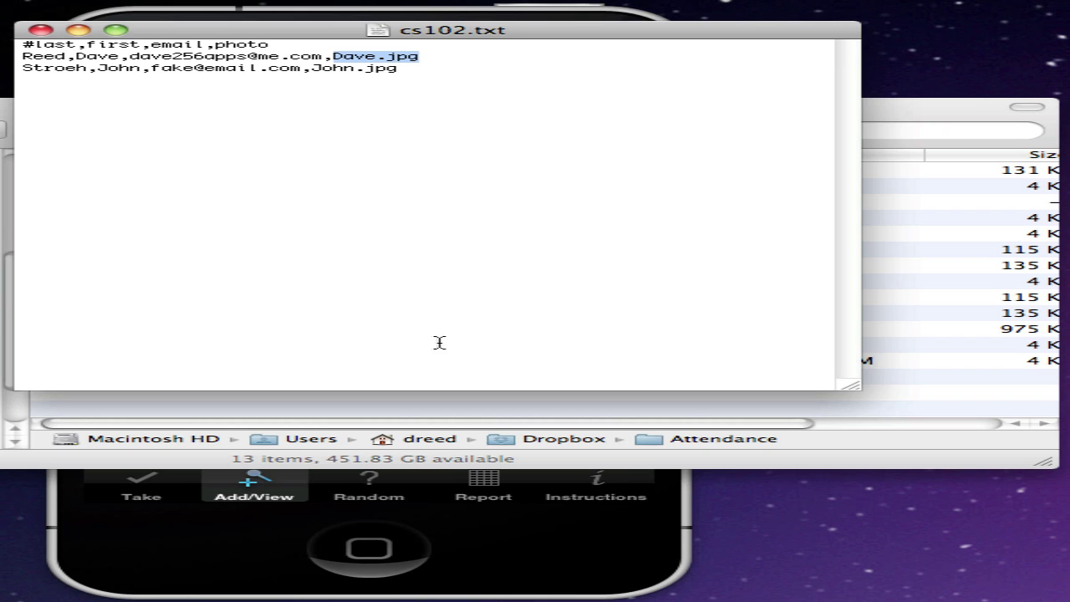
{"action": "left_click", "coordinate": [539, 467]}
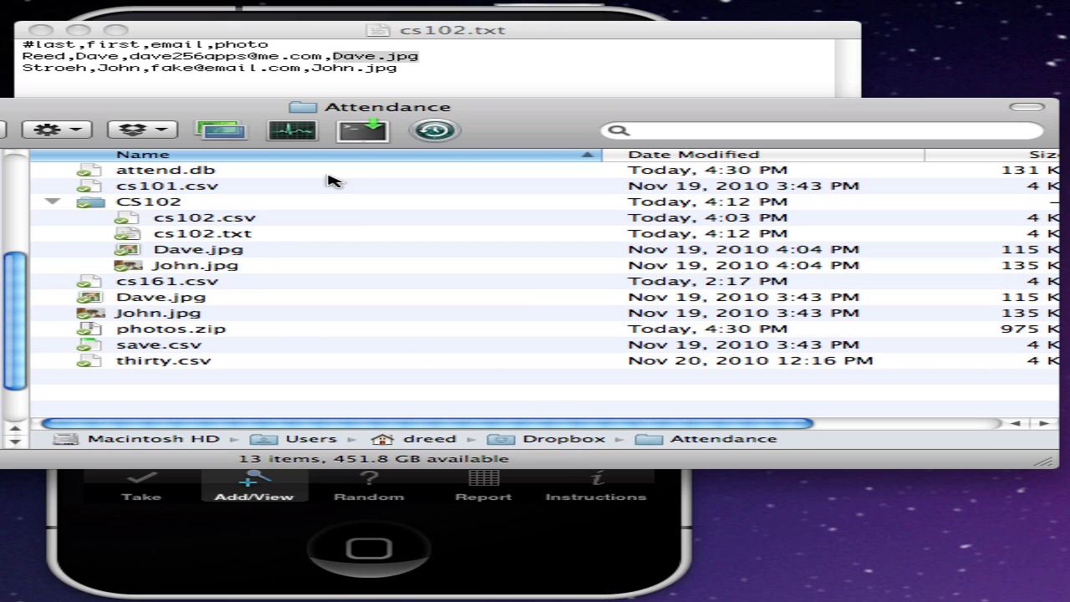
- Select the CS102 folder in Finder to show its files, then bring the cs102.txt roster back
{"action": "left_click", "coordinate": [152, 208]}
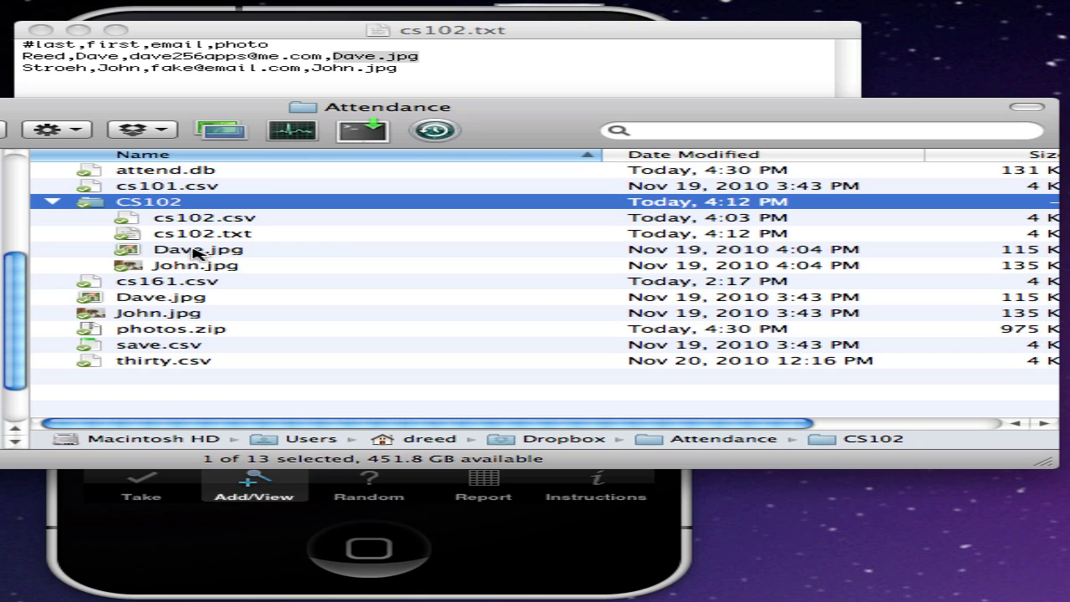
{"action": "left_click", "coordinate": [413, 59]}
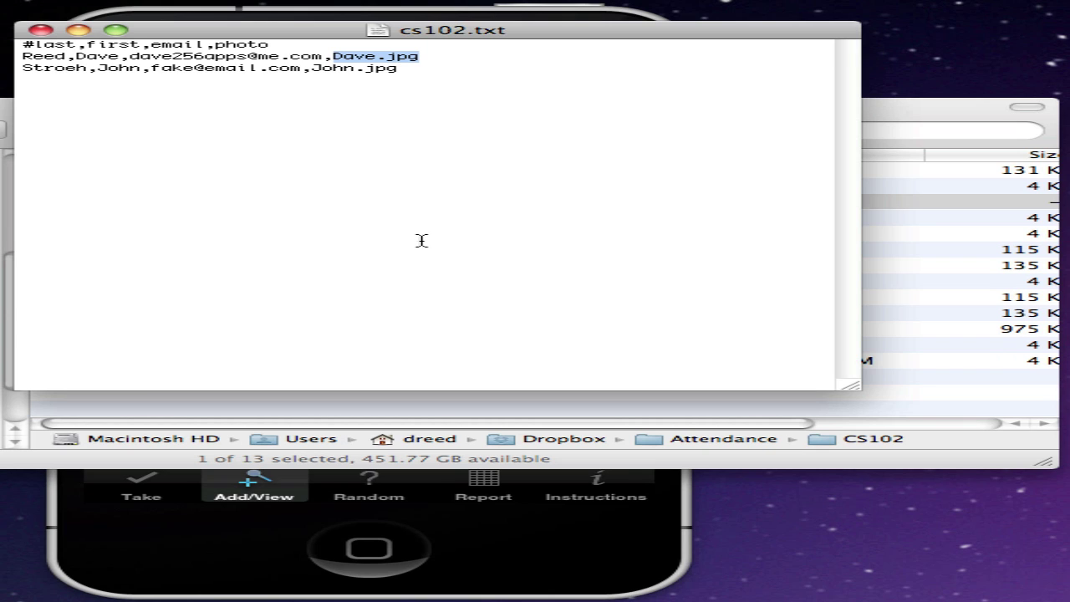
- In Attendance, open CS102/cs102.csv from the Dropbox Attendance CSV list to preview its roster
{"action": "left_click", "coordinate": [577, 531]}
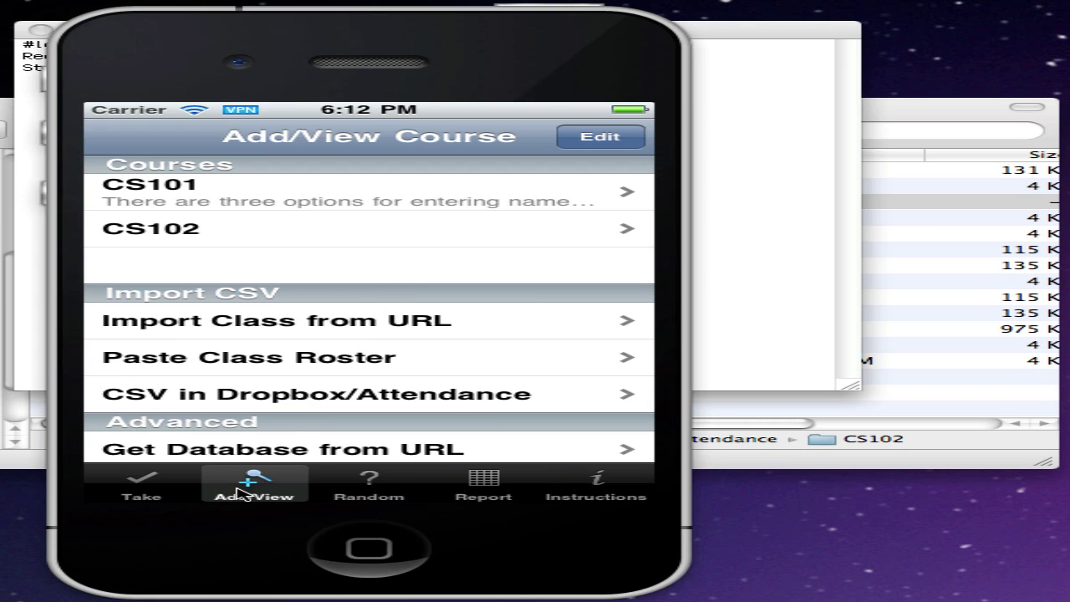
{"action": "left_click_drag", "start_coordinate": [287, 265], "coordinate": [372, 224]}
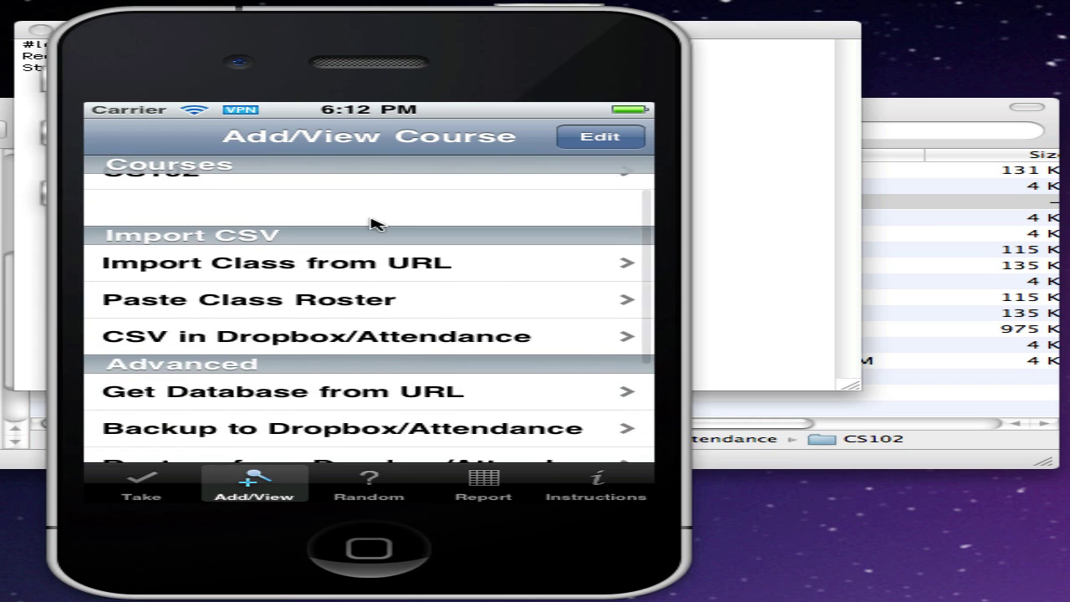
{"action": "left_click", "coordinate": [294, 341]}
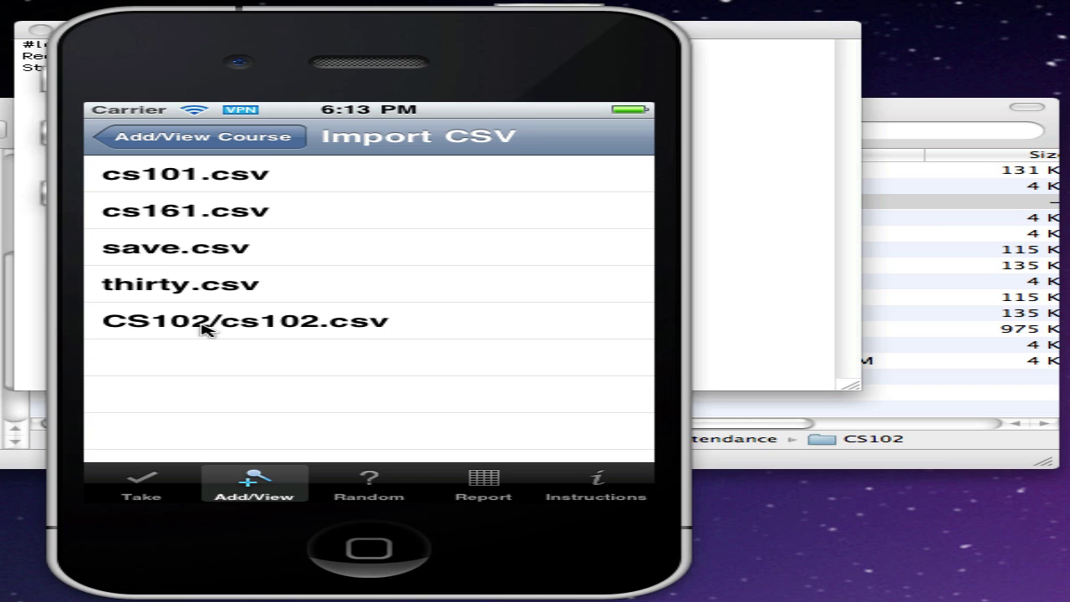
{"action": "left_click", "coordinate": [215, 327]}
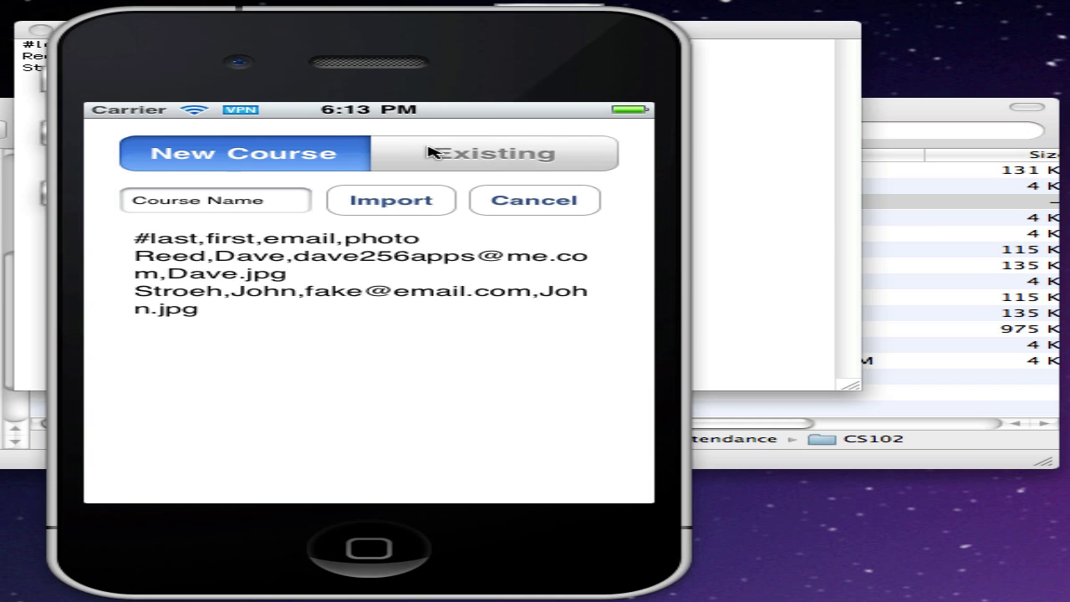
- After briefly checking existing courses, import the roster as a new course renamed CS102a
{"action": "left_click", "coordinate": [484, 151]}
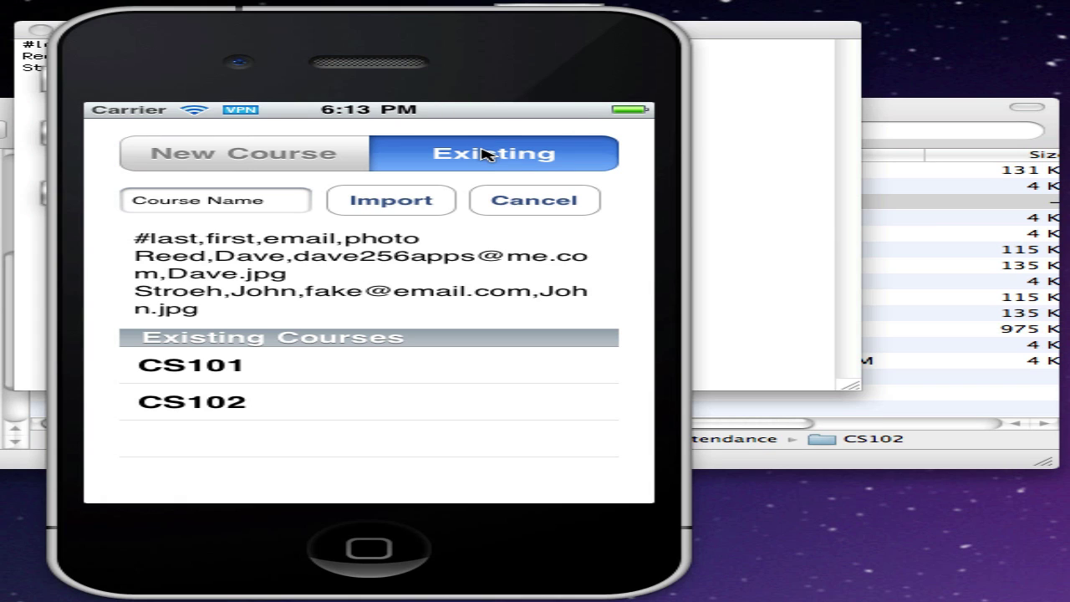
{"action": "left_click", "coordinate": [227, 372]}
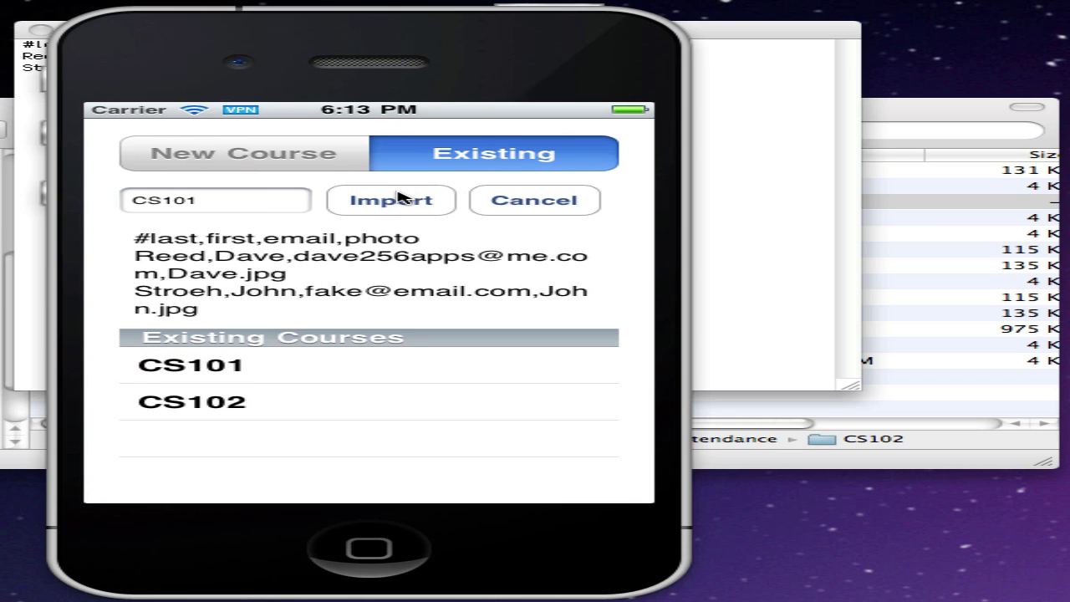
{"action": "left_click", "coordinate": [310, 153]}
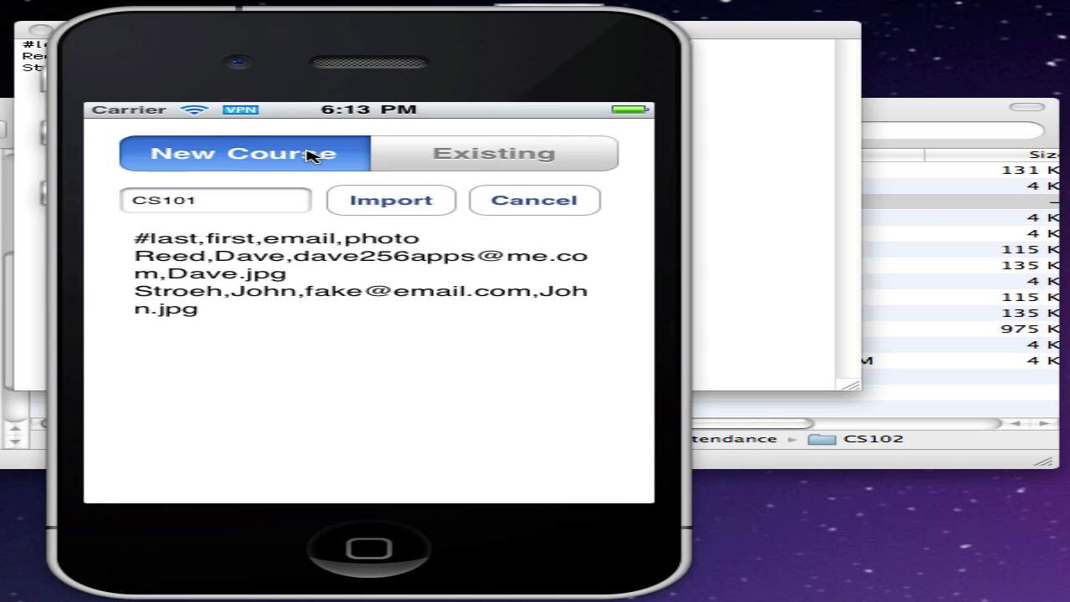
{"action": "left_click", "coordinate": [246, 202]}
{"action": "key", "text": "BackSpace"}
{"action": "type", "text": "3"}
{"action": "type", "text": "a"}
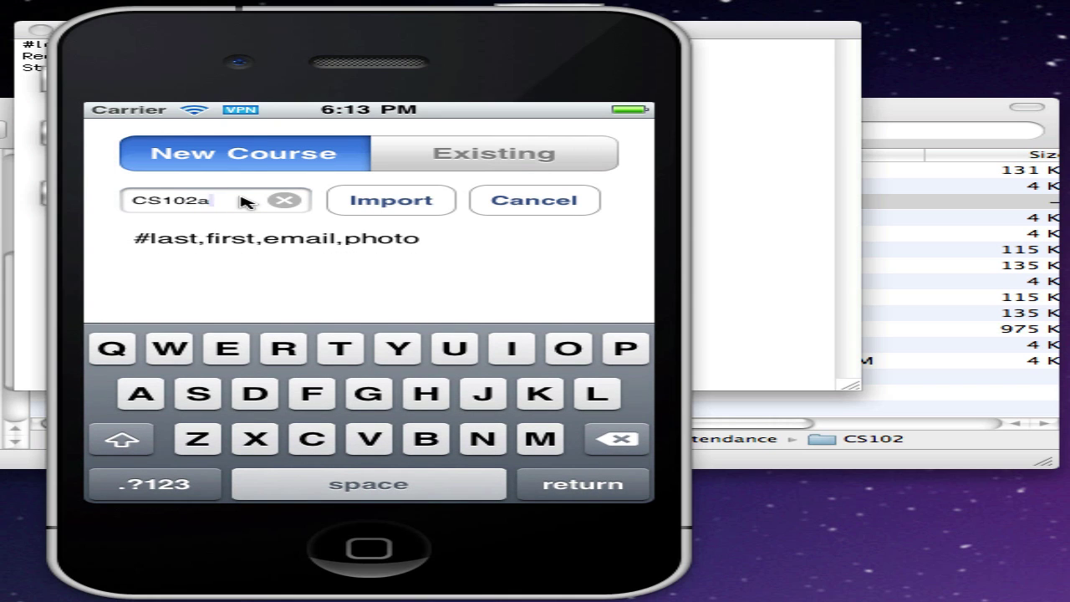
{"action": "left_click", "coordinate": [410, 210]}
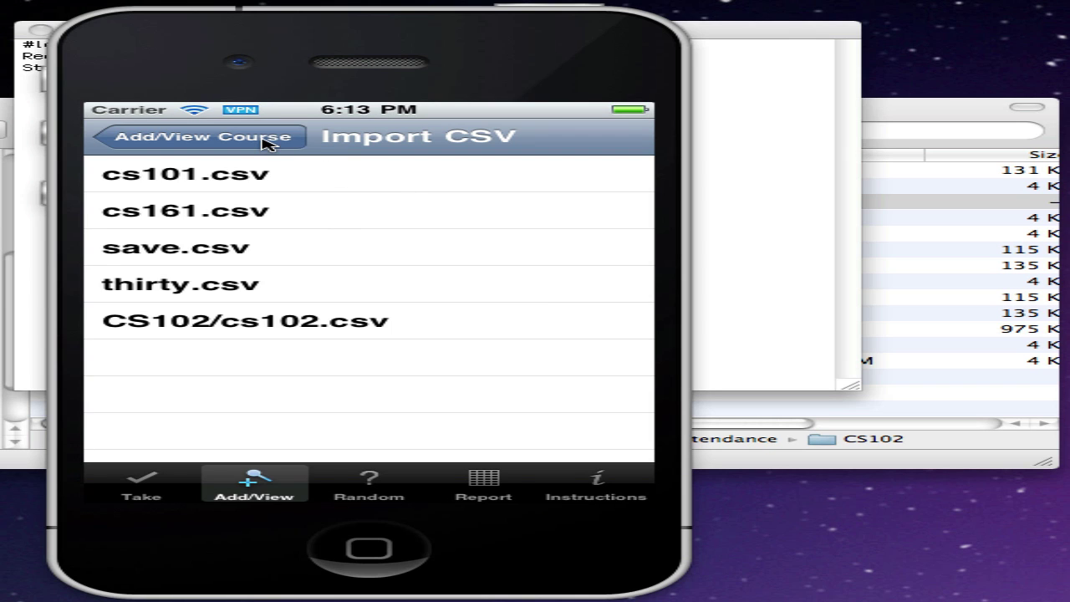
- Open course CS102a and view each of its two students' details and photos
{"action": "left_click", "coordinate": [267, 142]}
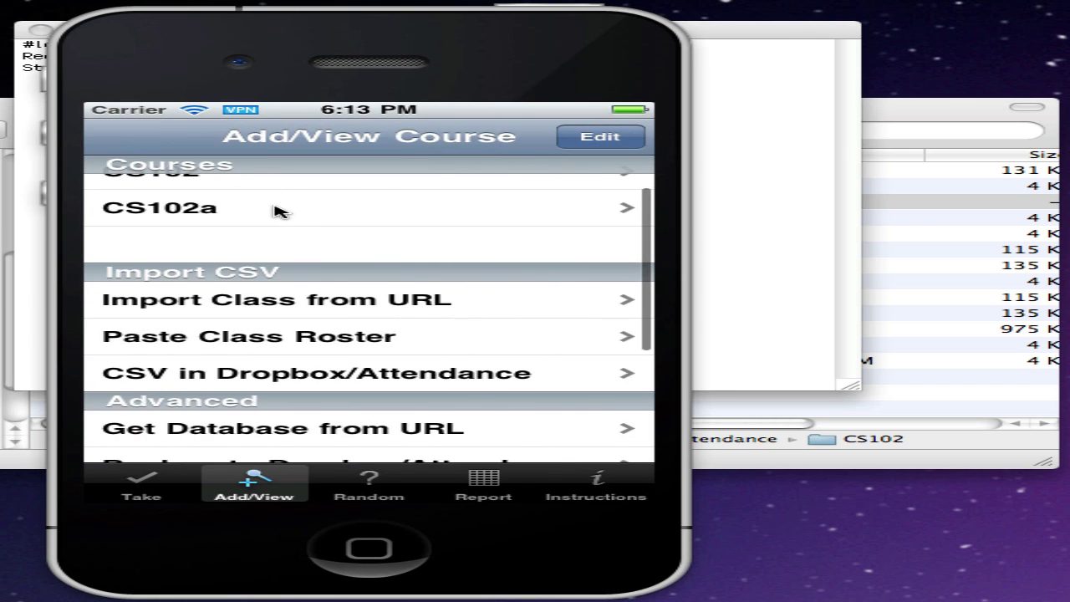
{"action": "left_click", "coordinate": [278, 210]}
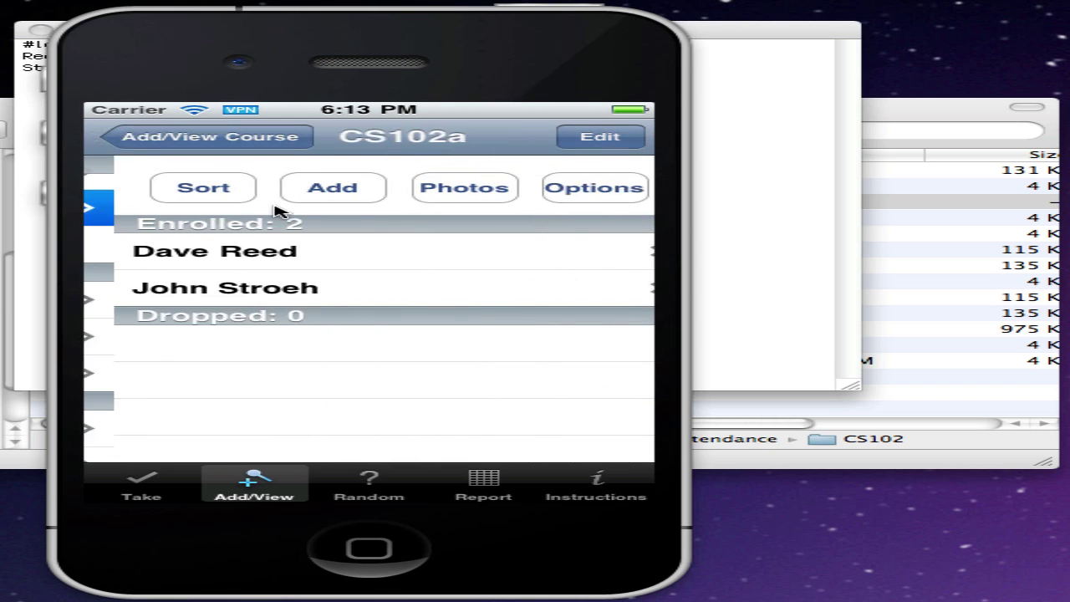
{"action": "left_click", "coordinate": [266, 245]}
{"action": "left_click", "coordinate": [172, 134]}
{"action": "left_click", "coordinate": [241, 289]}
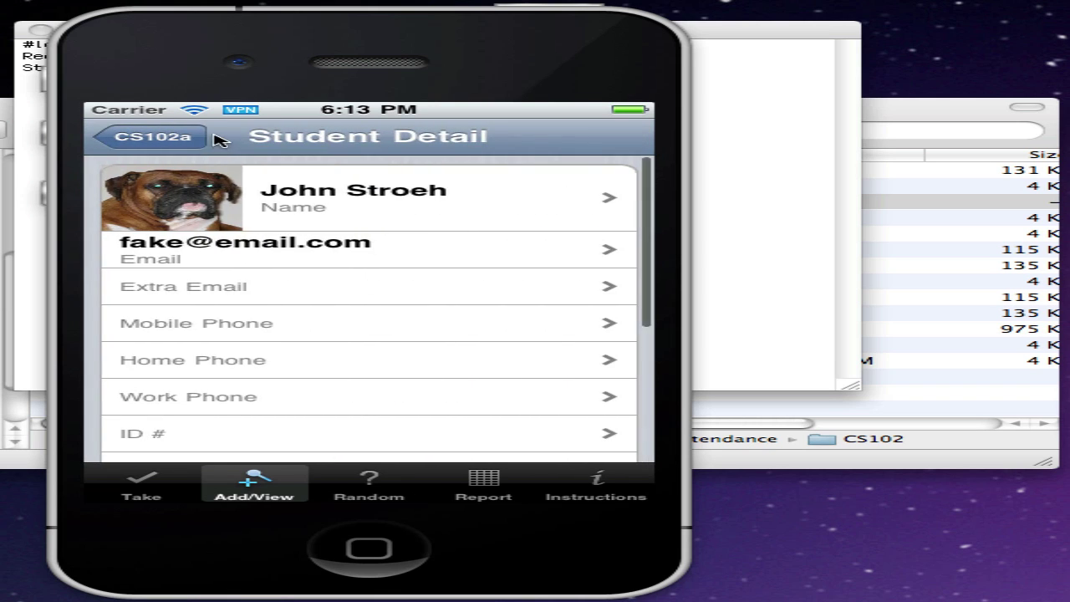
{"action": "left_click", "coordinate": [166, 143]}
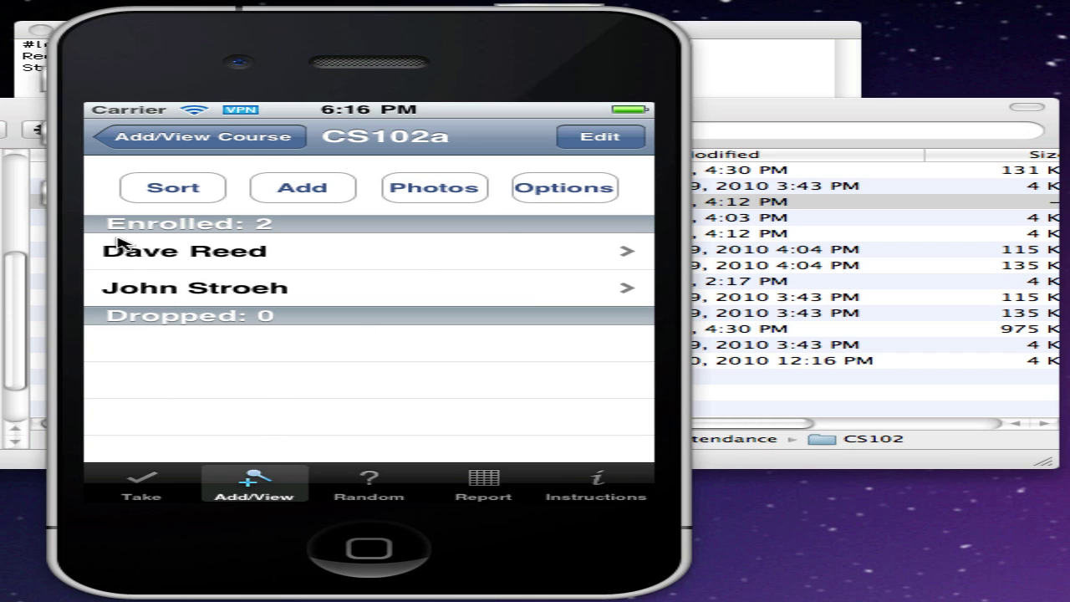
- Back up the database to Dropbox as Attendance/attend.db and check it arrived in Finder
{"action": "left_click", "coordinate": [161, 145]}
{"action": "left_click_drag", "start_coordinate": [299, 425], "coordinate": [276, 270]}
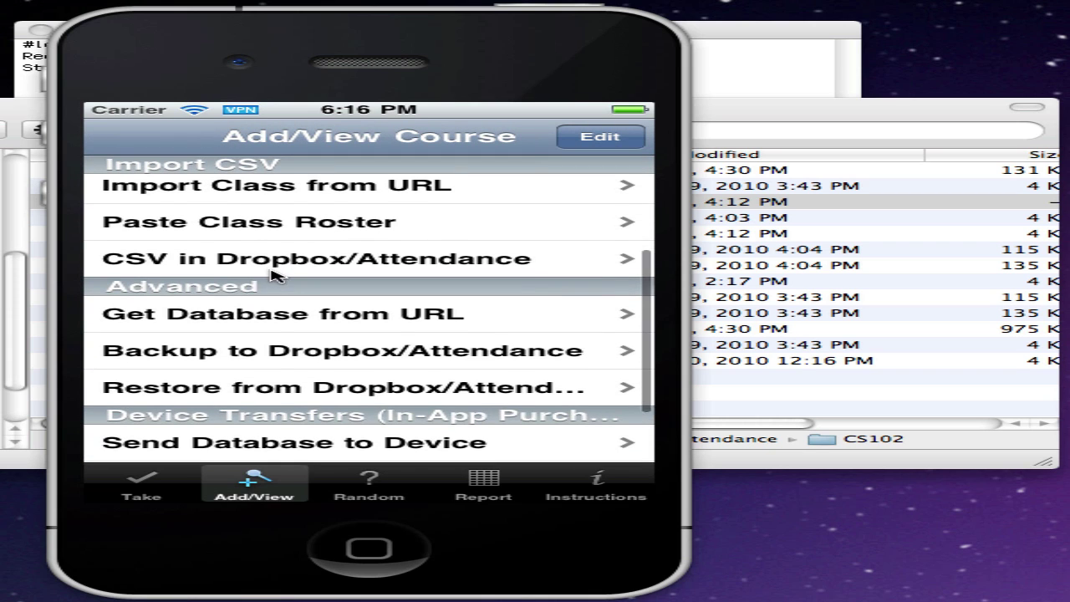
{"action": "left_click", "coordinate": [276, 351]}
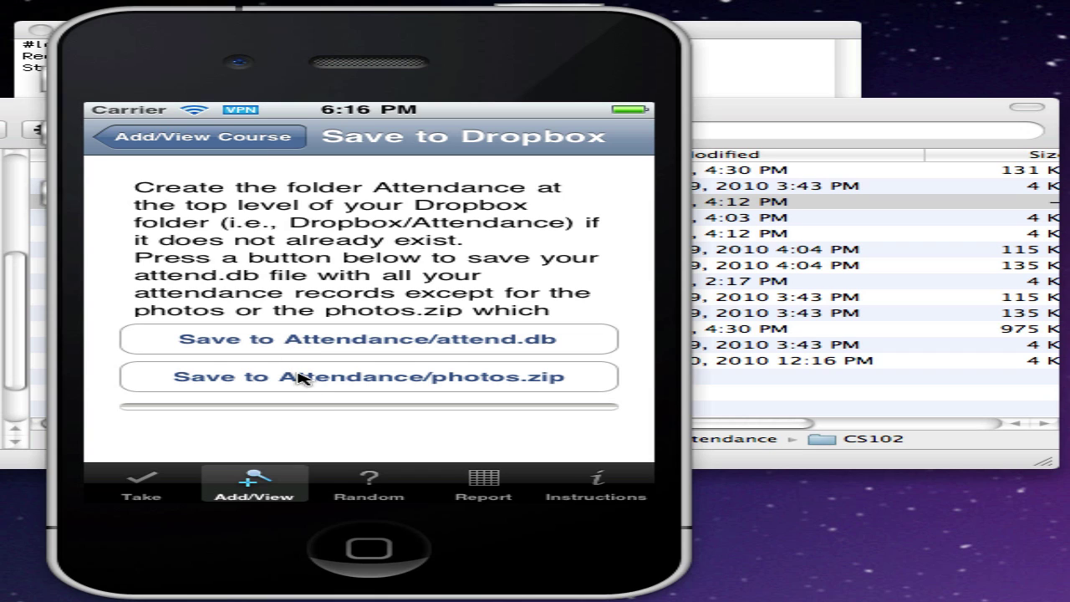
{"action": "left_click", "coordinate": [309, 344]}
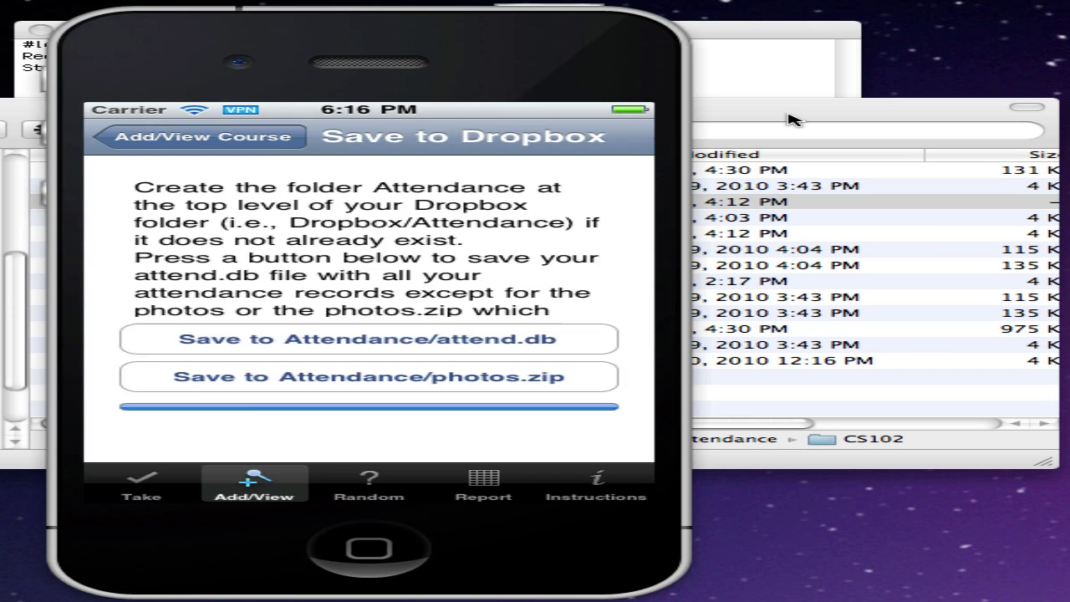
{"action": "left_click", "coordinate": [793, 115]}
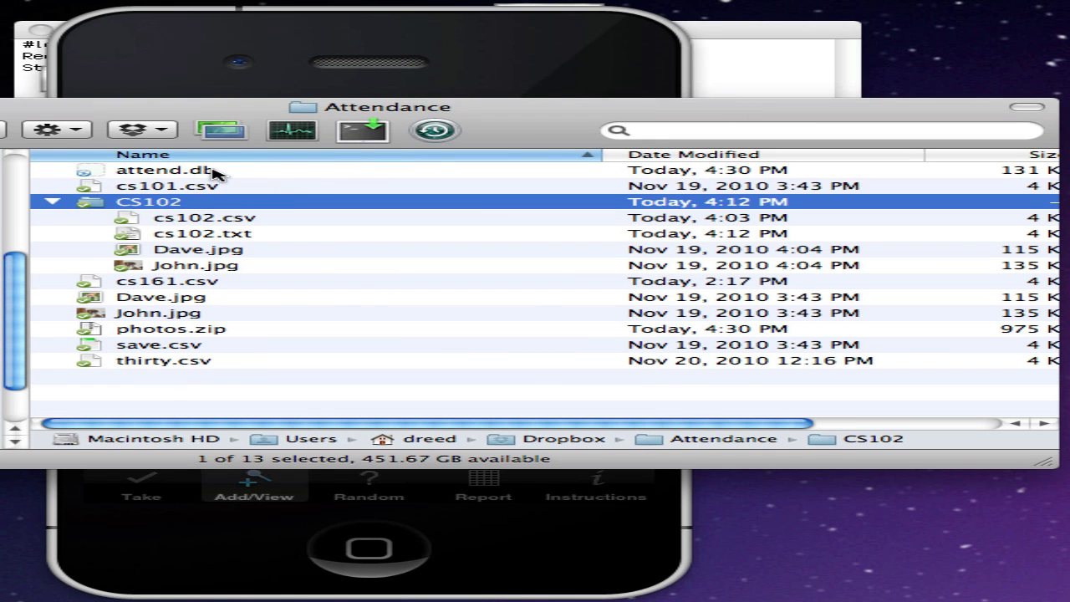
- Back up the class photos to Dropbox as Attendance/photos.zip, dismissing both success alerts
{"action": "left_click", "coordinate": [527, 57]}
{"action": "left_click", "coordinate": [407, 349]}
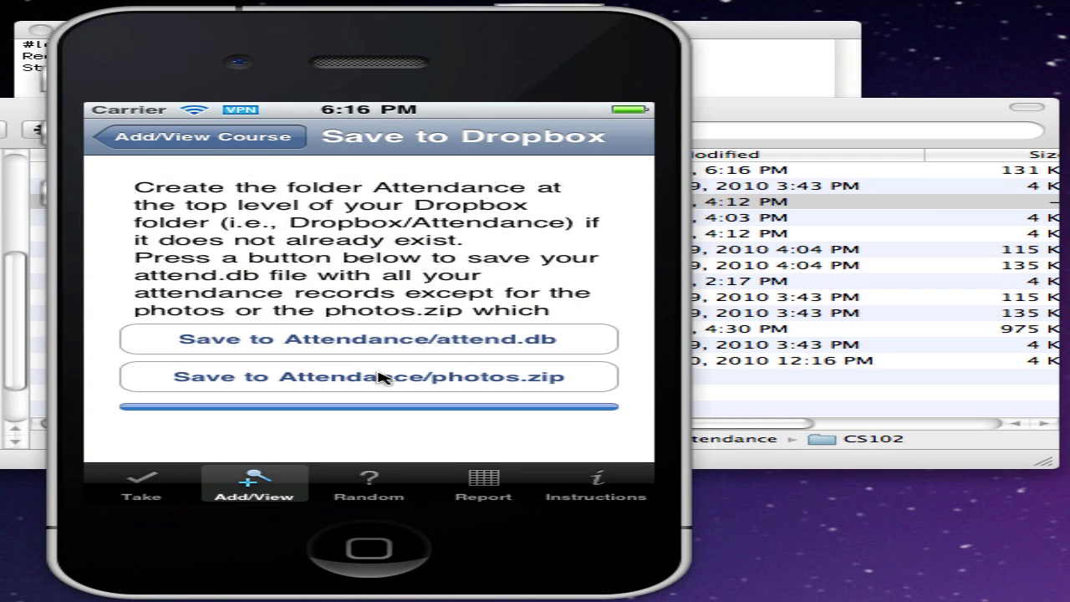
{"action": "left_click", "coordinate": [380, 376]}
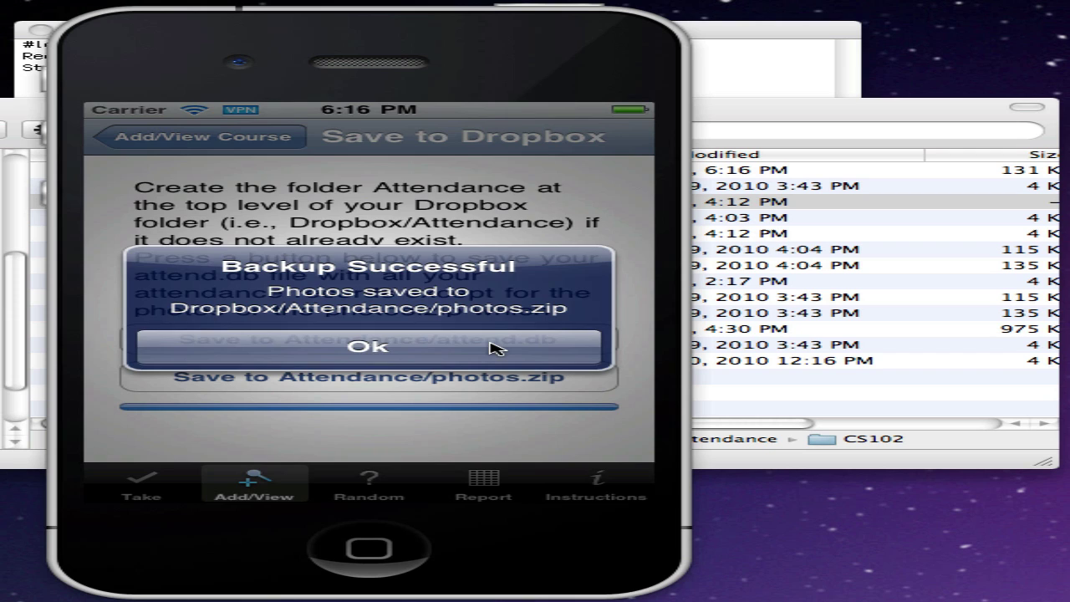
{"action": "left_click", "coordinate": [497, 349]}
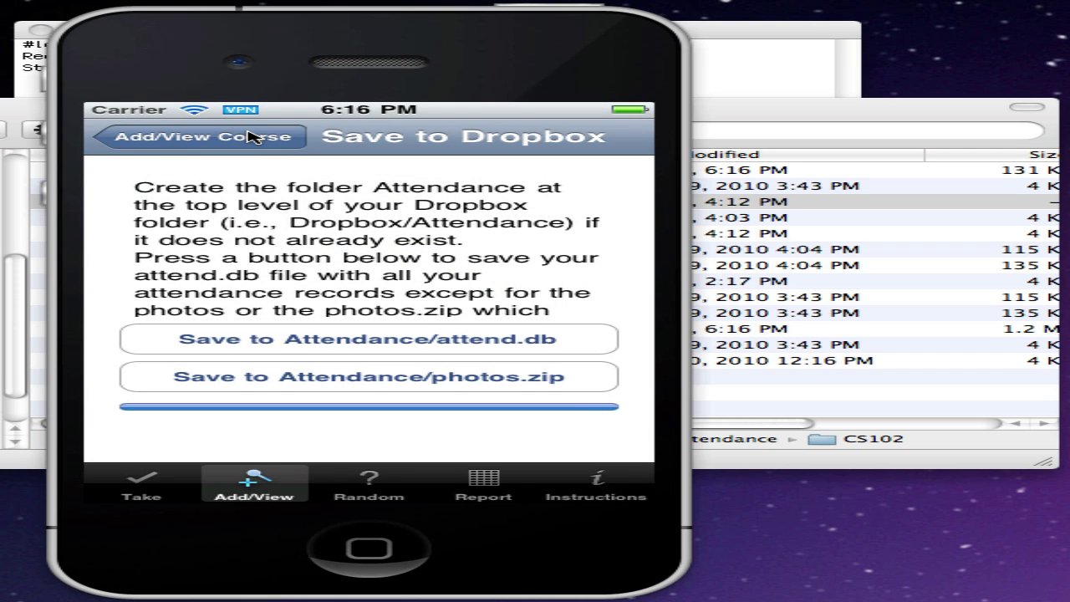
- Delete courses CS101 and CS102 from the course list
{"action": "left_click", "coordinate": [251, 136]}
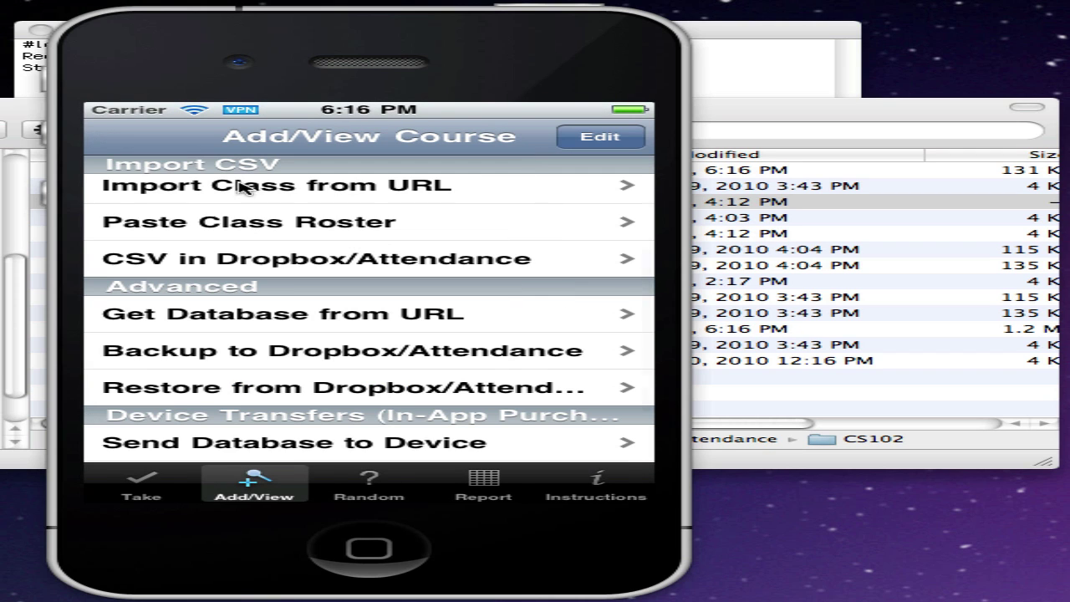
{"action": "left_click", "coordinate": [276, 389]}
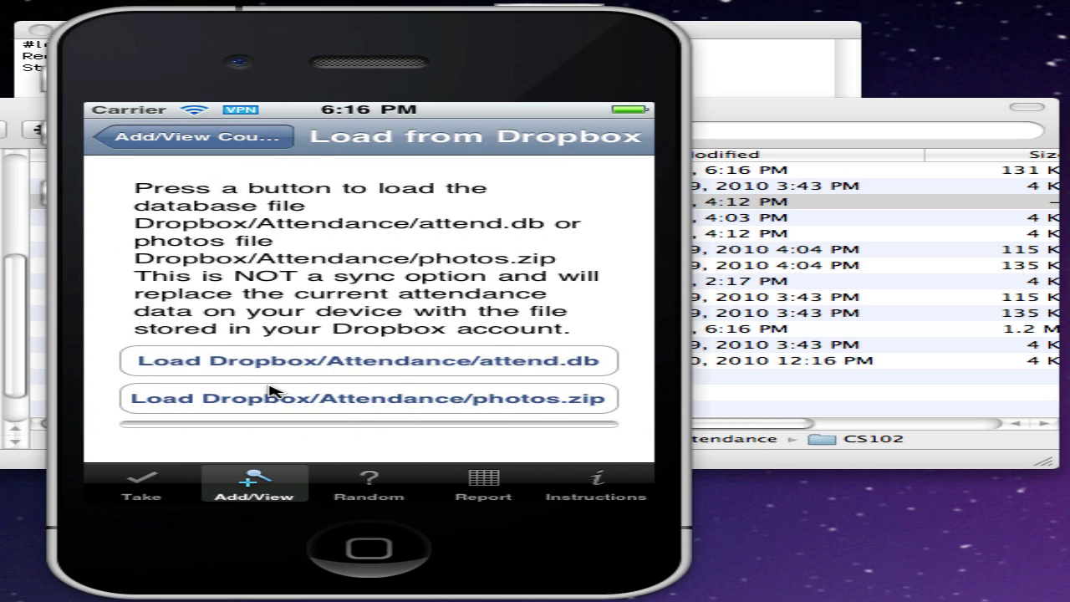
{"action": "left_click", "coordinate": [234, 139]}
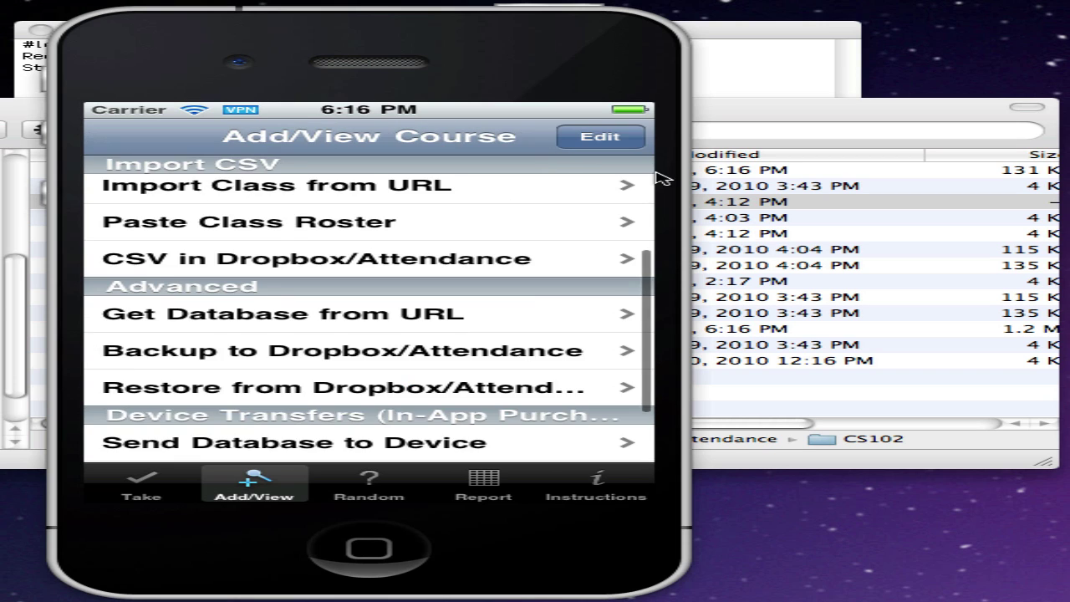
{"action": "left_click", "coordinate": [633, 137]}
{"action": "left_click_drag", "start_coordinate": [489, 258], "coordinate": [430, 426]}
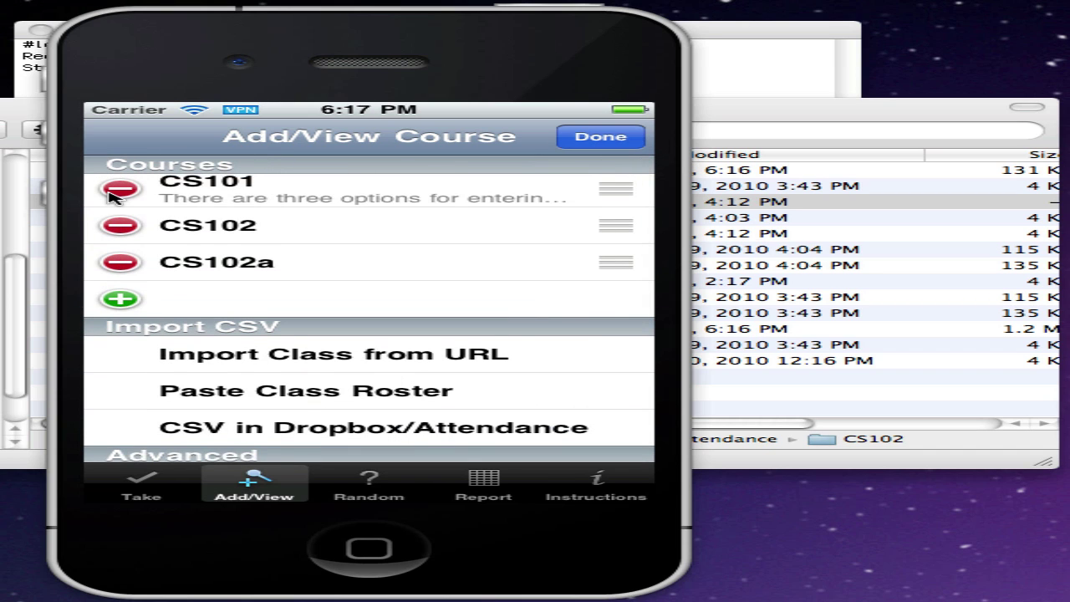
{"action": "left_click", "coordinate": [114, 191]}
{"action": "left_click", "coordinate": [616, 186]}
{"action": "left_click", "coordinate": [134, 191]}
{"action": "left_click", "coordinate": [617, 187]}
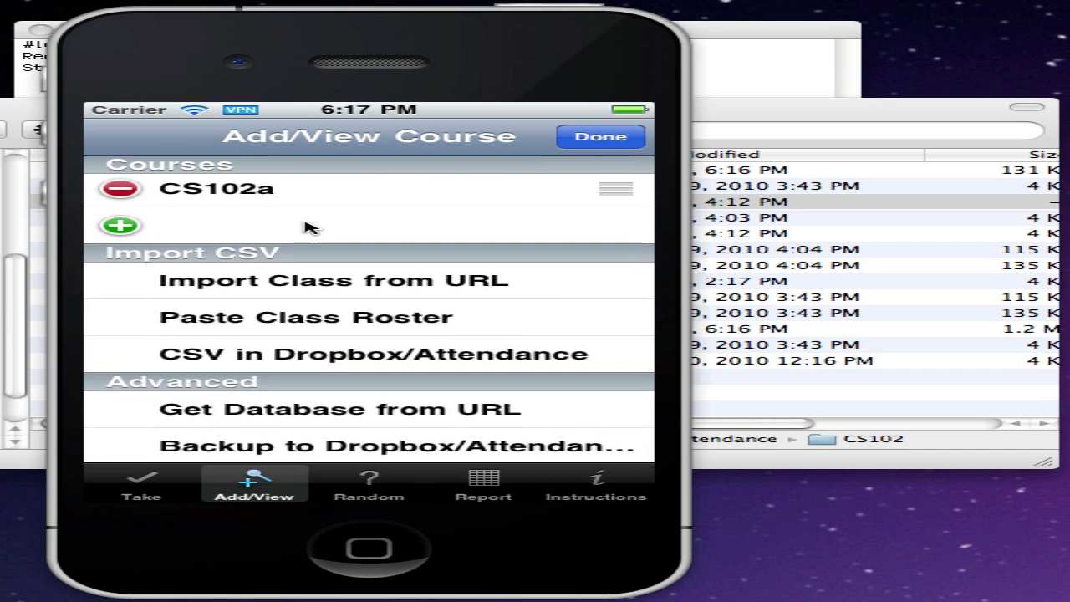
- Delete course CS102a, then start restoring the database from Dropbox's attend.db
{"action": "left_click", "coordinate": [117, 190]}
{"action": "left_click", "coordinate": [556, 192]}
{"action": "left_click", "coordinate": [590, 138]}
{"action": "left_click", "coordinate": [264, 445]}
{"action": "left_click", "coordinate": [358, 371]}
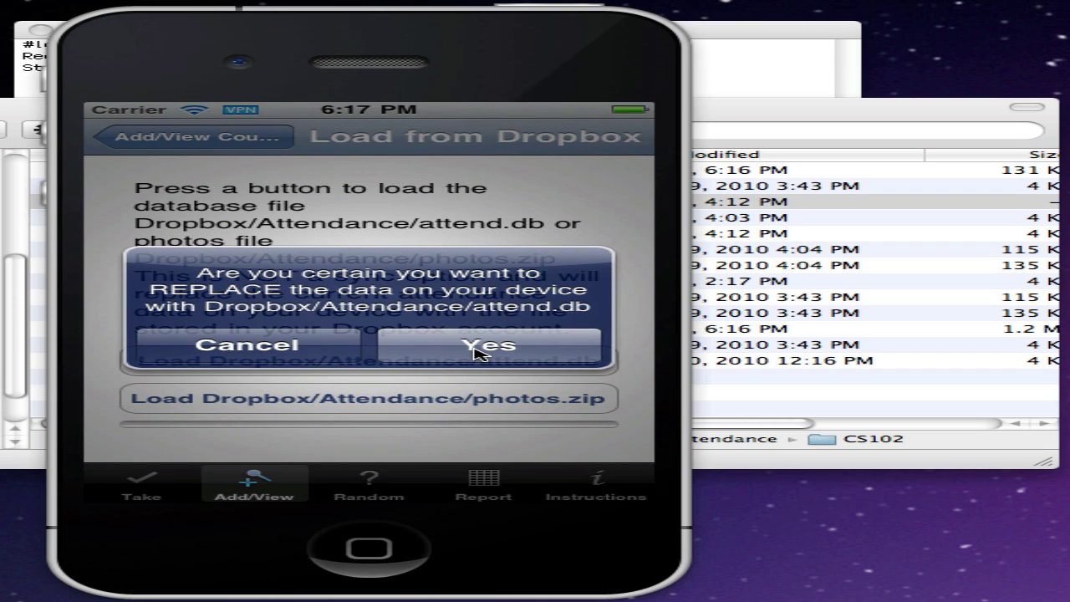
- Confirm restoring attend.db and photos.zip from Dropbox, then return to the restored course list
{"action": "left_click", "coordinate": [479, 350]}
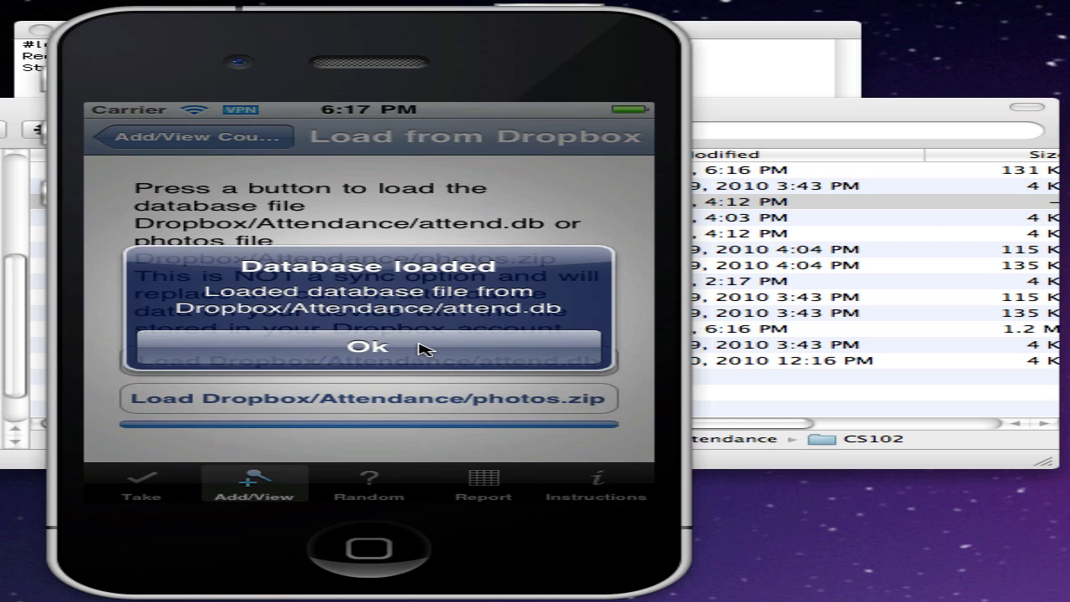
{"action": "left_click", "coordinate": [424, 348]}
{"action": "left_click", "coordinate": [353, 398]}
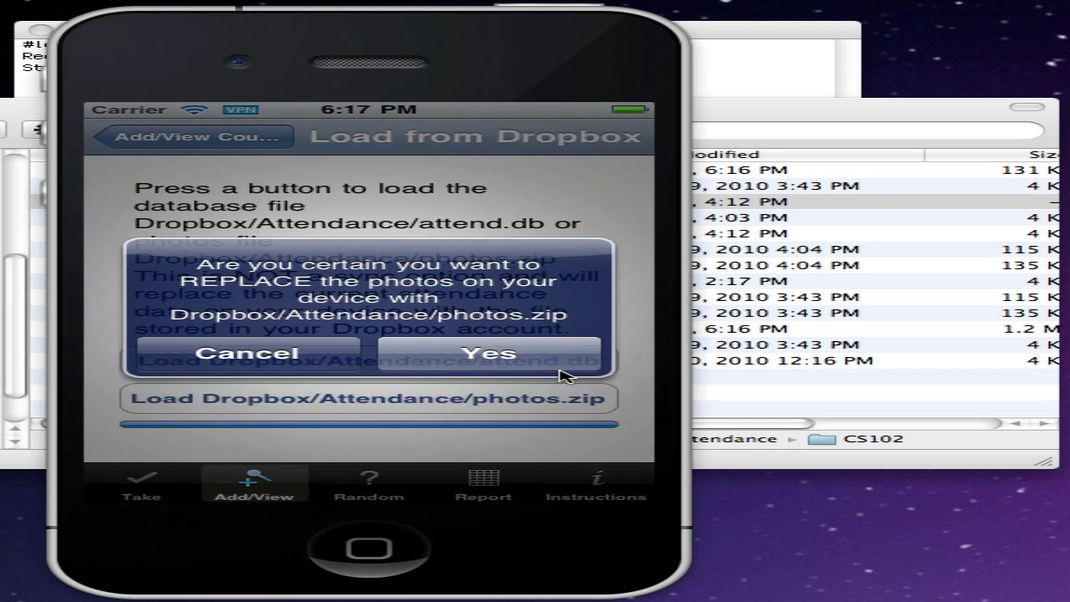
{"action": "left_click", "coordinate": [557, 368]}
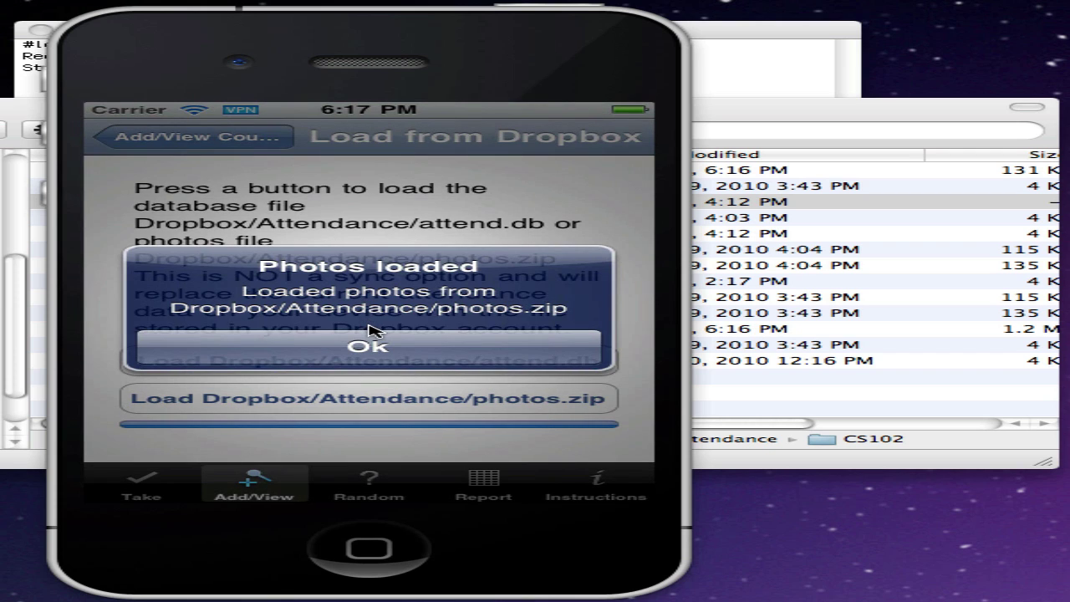
{"action": "left_click", "coordinate": [368, 343]}
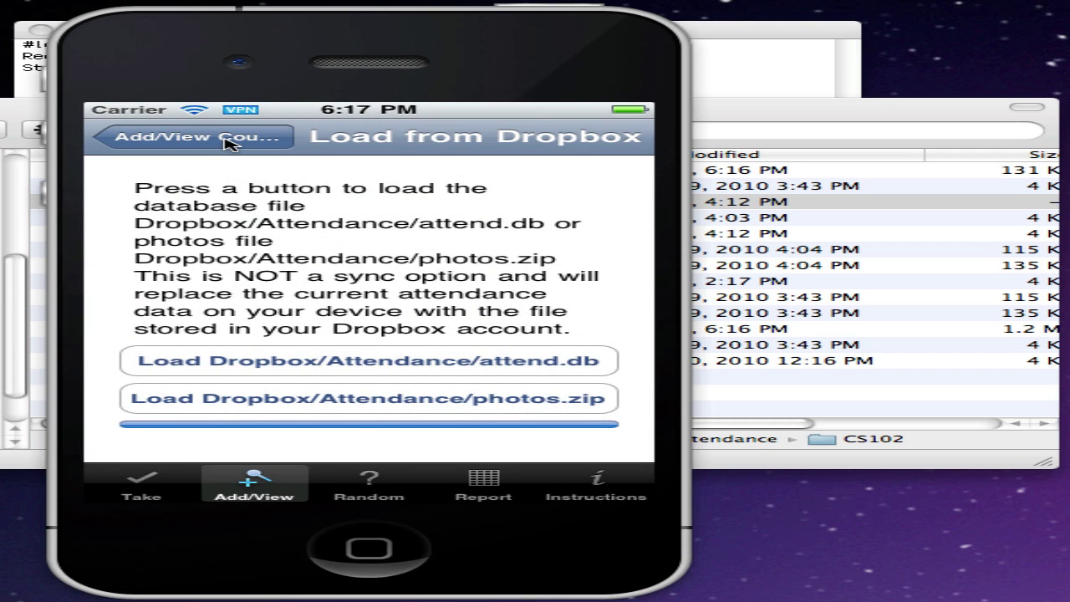
{"action": "left_click", "coordinate": [227, 138]}
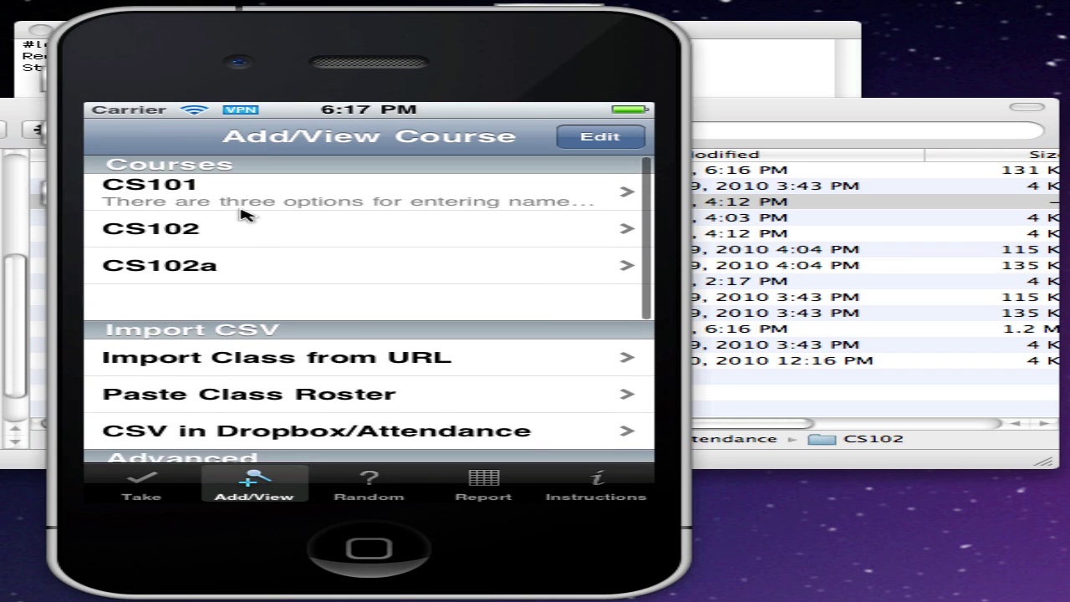